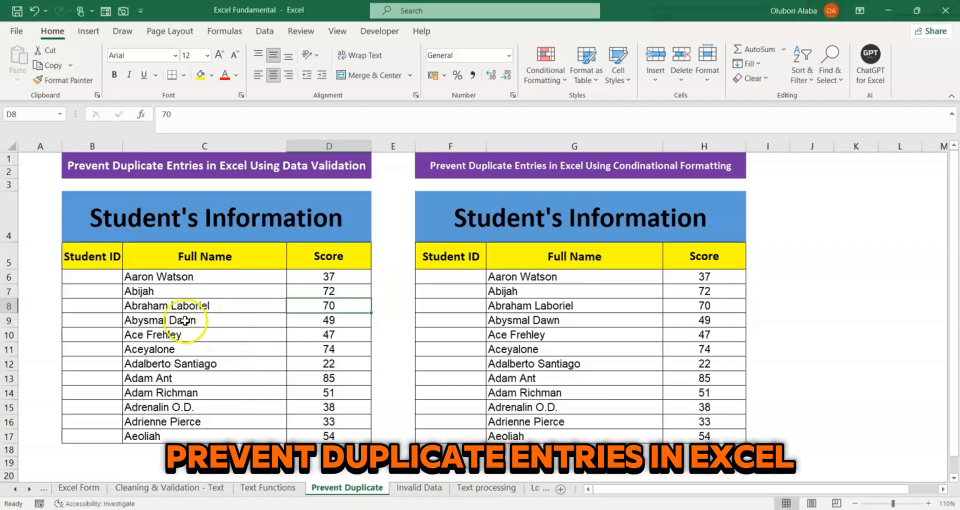
left_click(107, 276)
left_click_drag(108, 276, 104, 348)
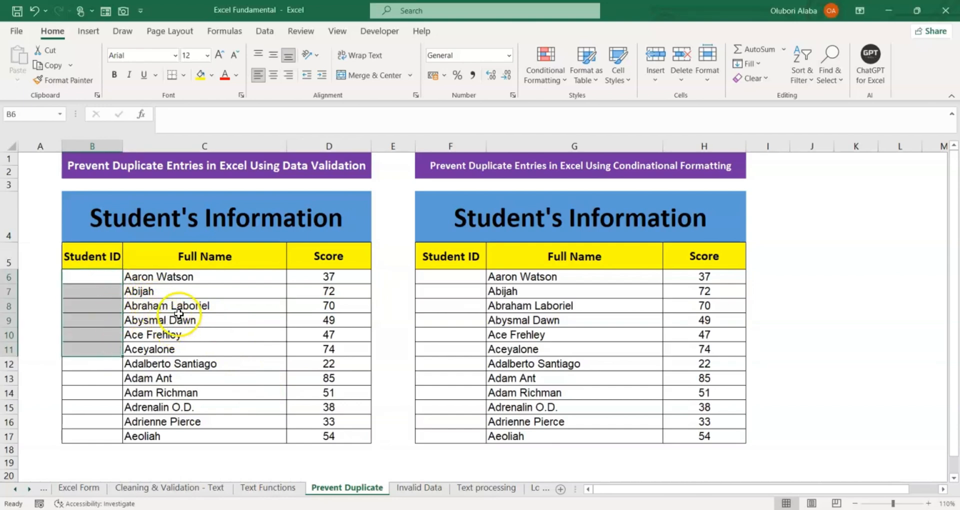
left_click(244, 294)
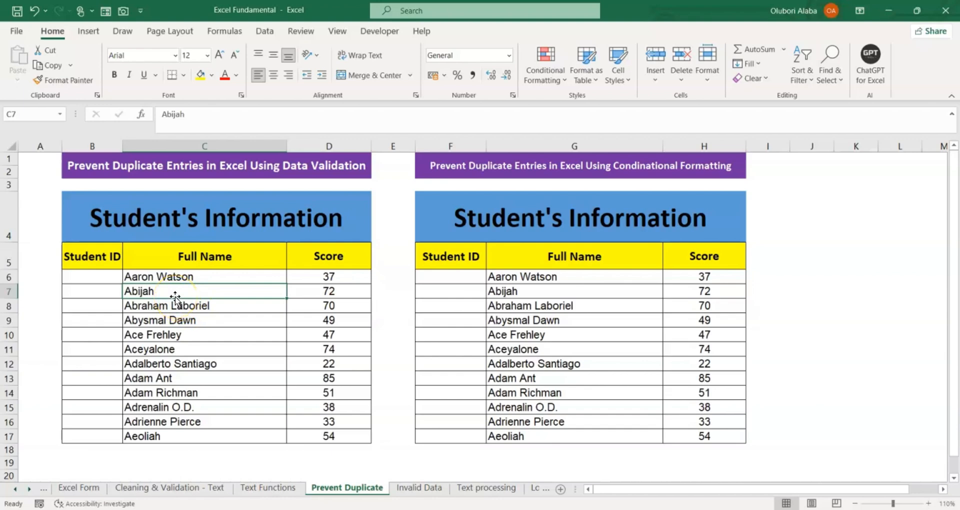
left_click(250, 165)
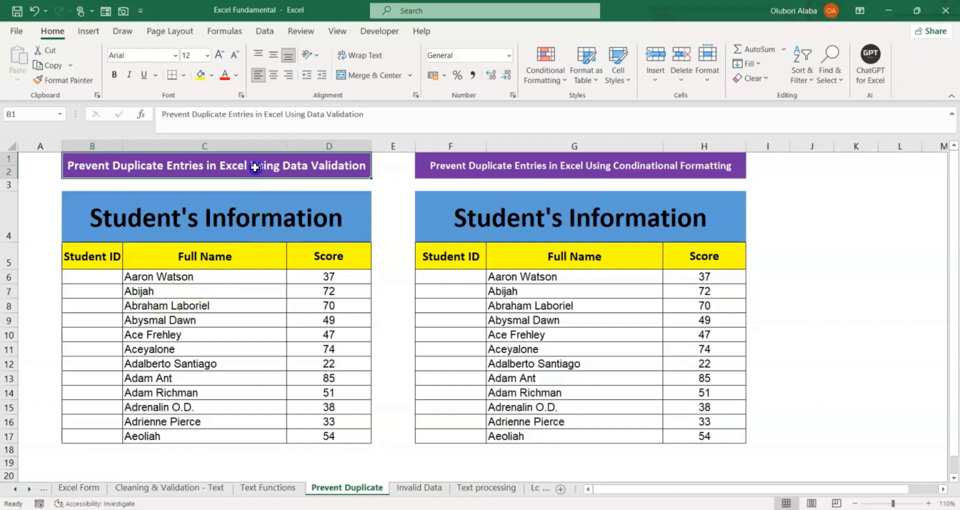
left_click(486, 167)
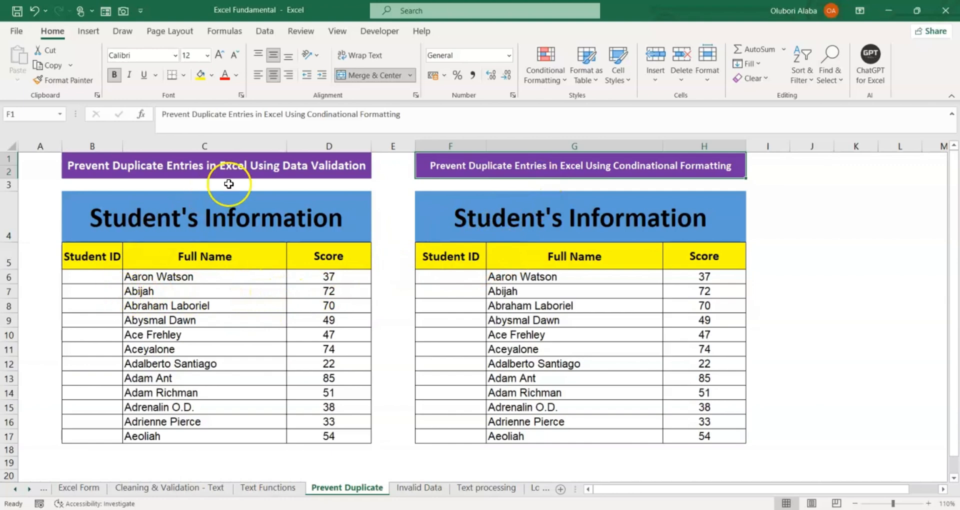
left_click(280, 170)
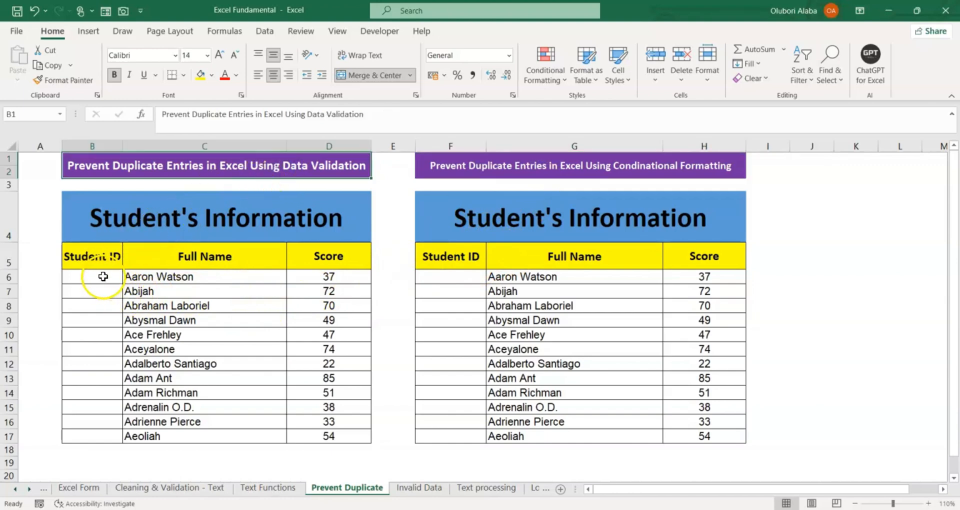
left_click_drag(103, 274, 105, 433)
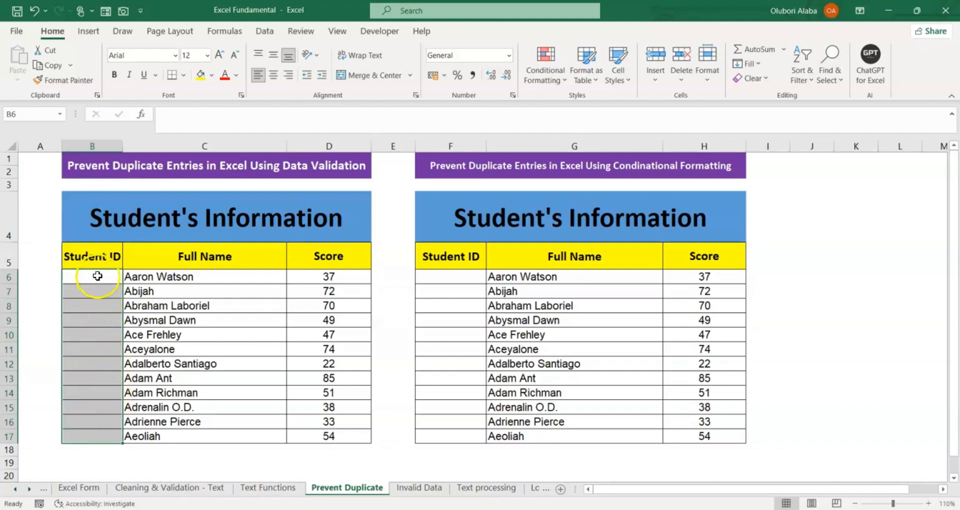
left_click(102, 358)
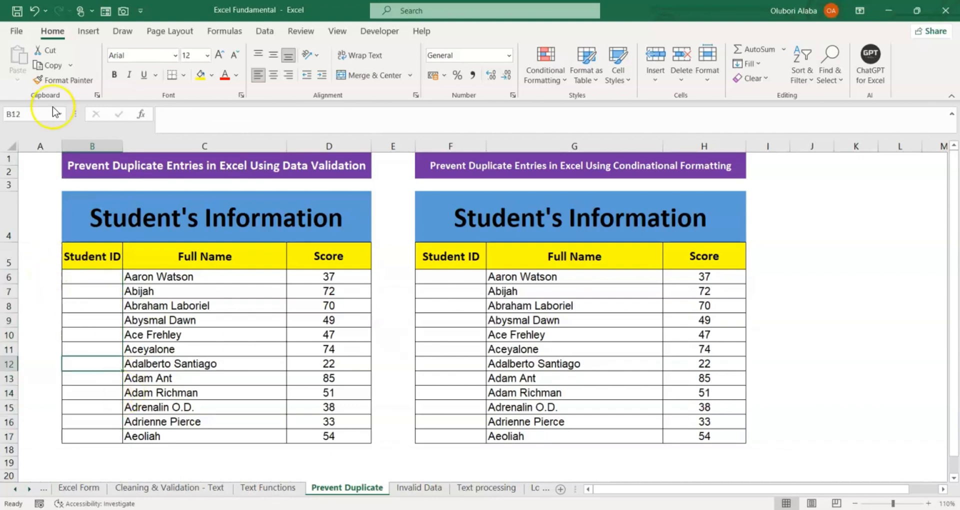
left_click(39, 142)
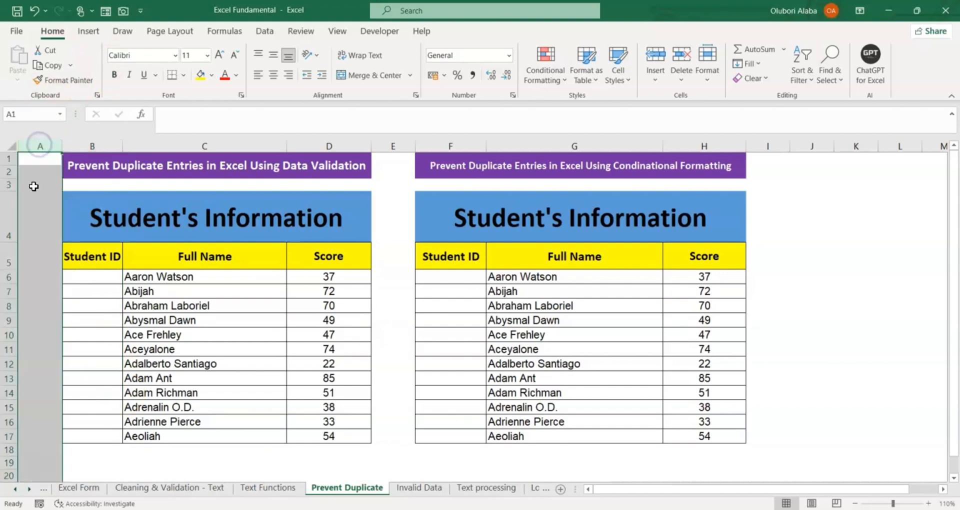
left_click(95, 277)
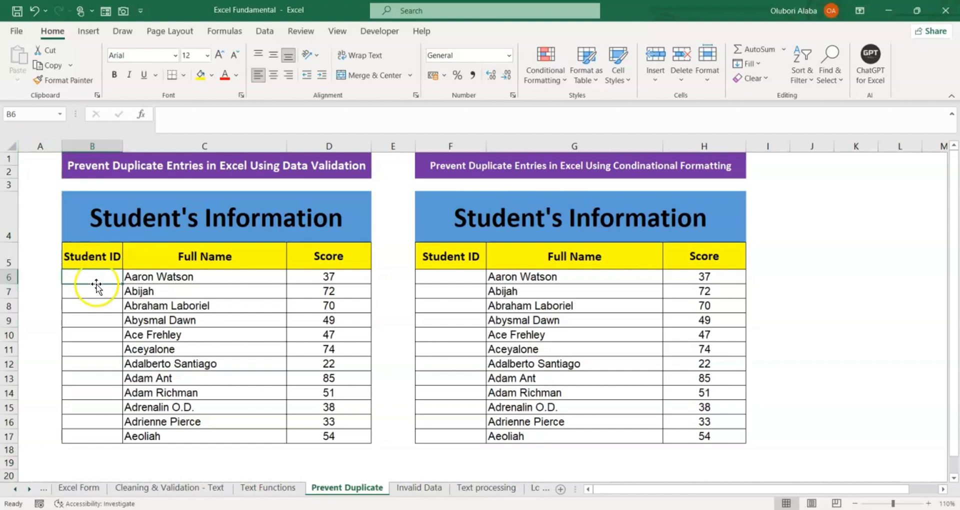
Step: Create a data validation rule for the Student ID cells B6:B17 that allows Custom entries
left_click_drag(95, 274, 98, 440)
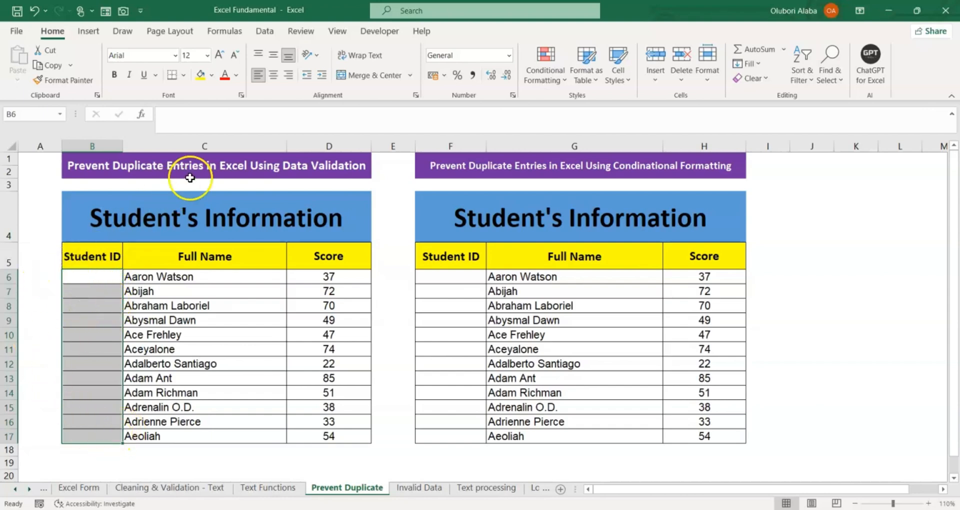
left_click(265, 32)
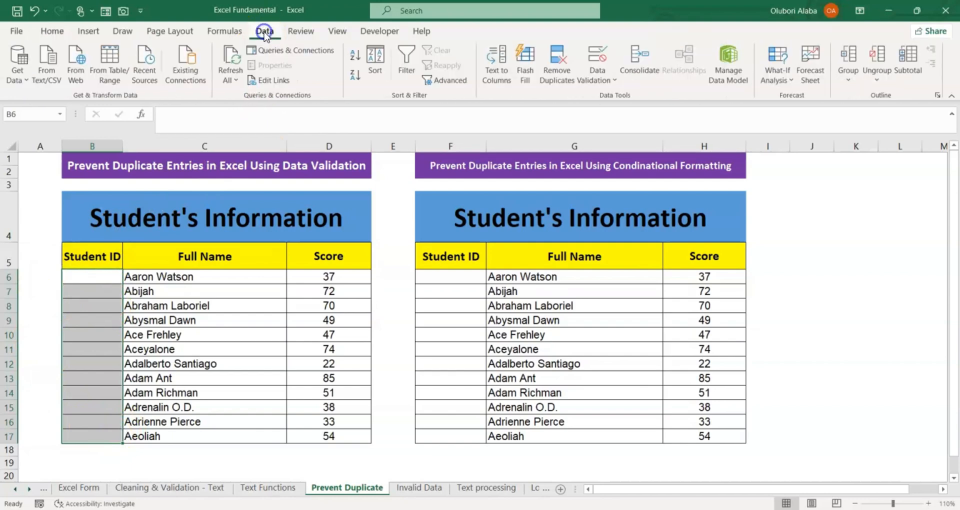
left_click(601, 79)
left_click(615, 93)
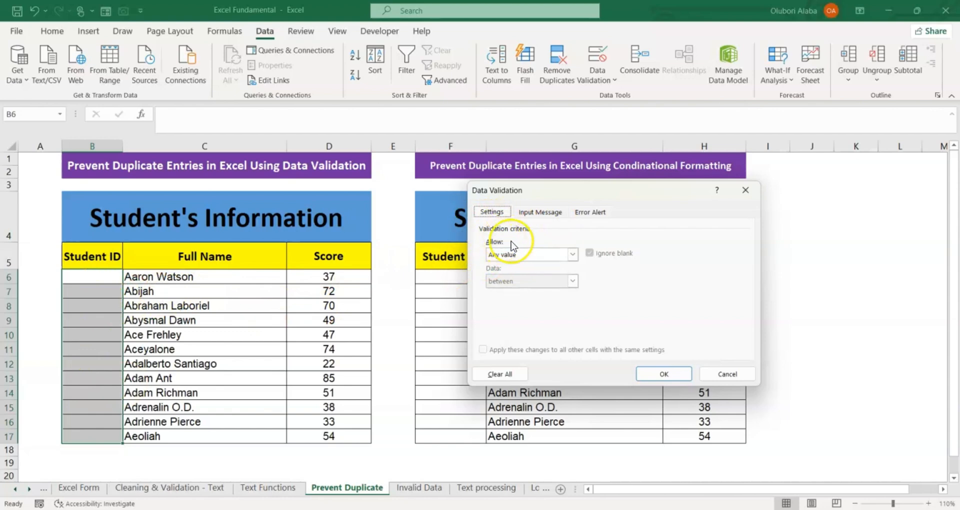
left_click(573, 254)
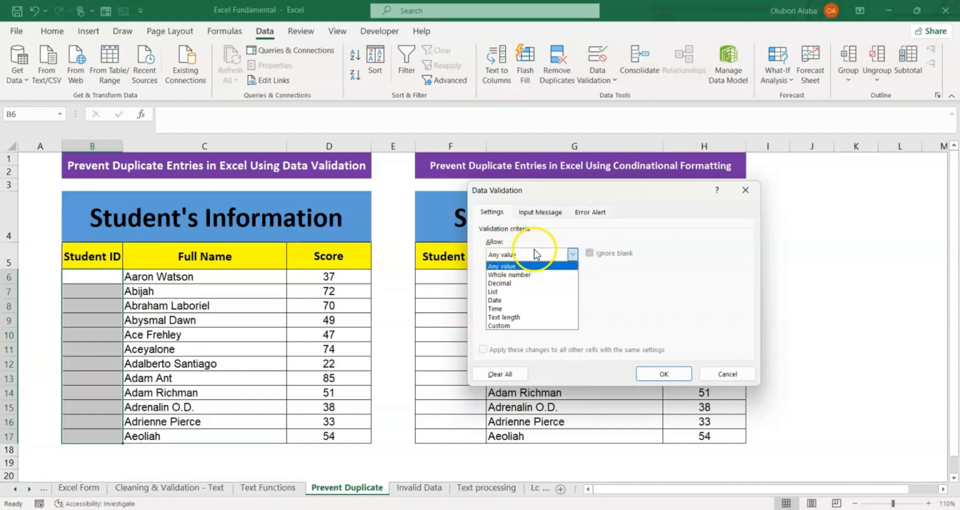
left_click(520, 326)
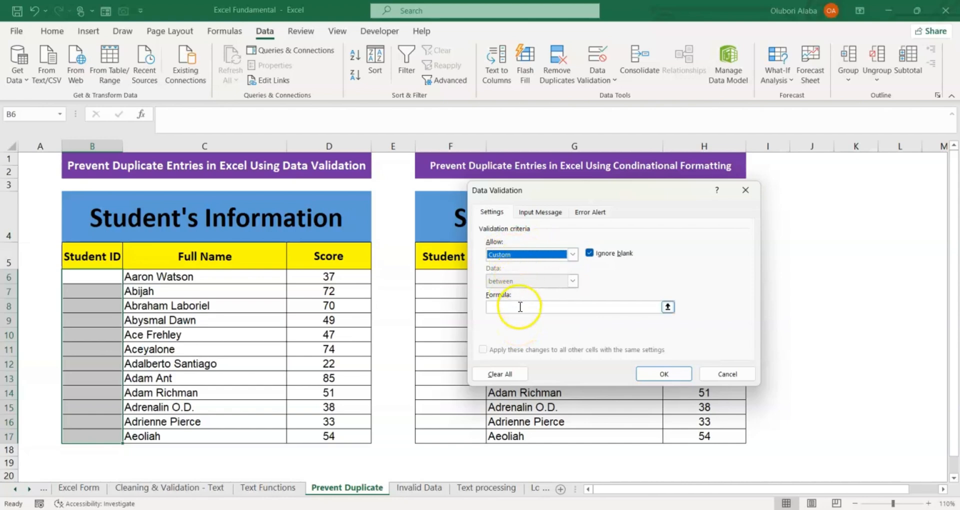
Step: Set the validation formula to =COUNTIF($B$6:$B$17,B6)<=1 and apply the rule
left_click(520, 306)
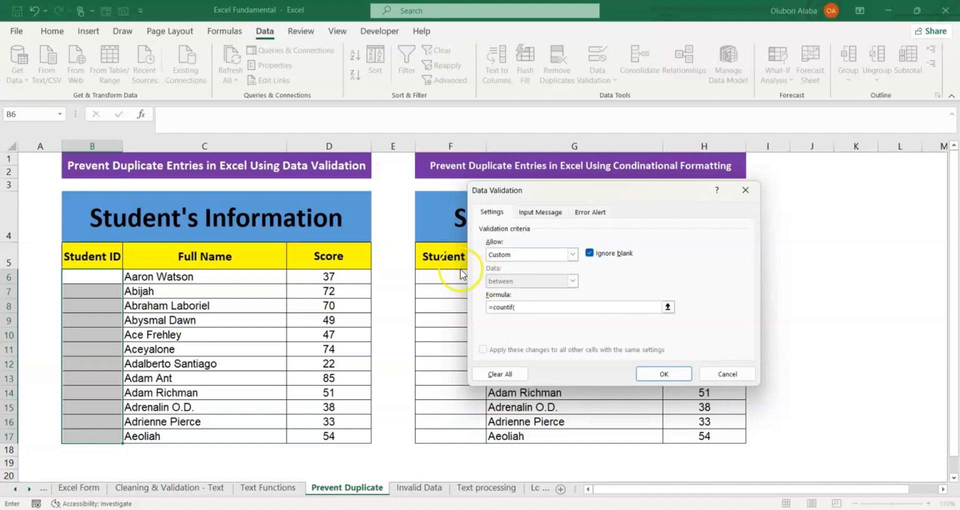
left_click(91, 277)
left_click_drag(90, 277, 100, 439)
type(",")
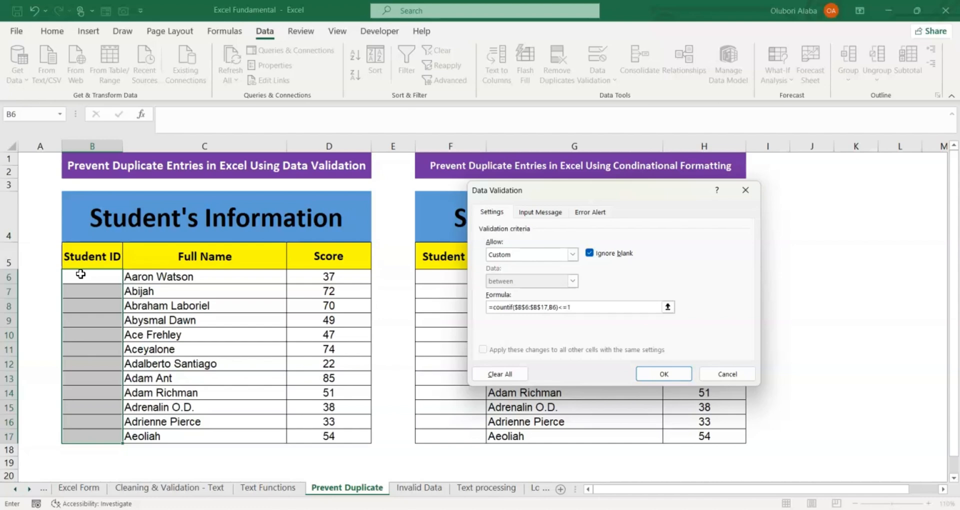
left_click(645, 371)
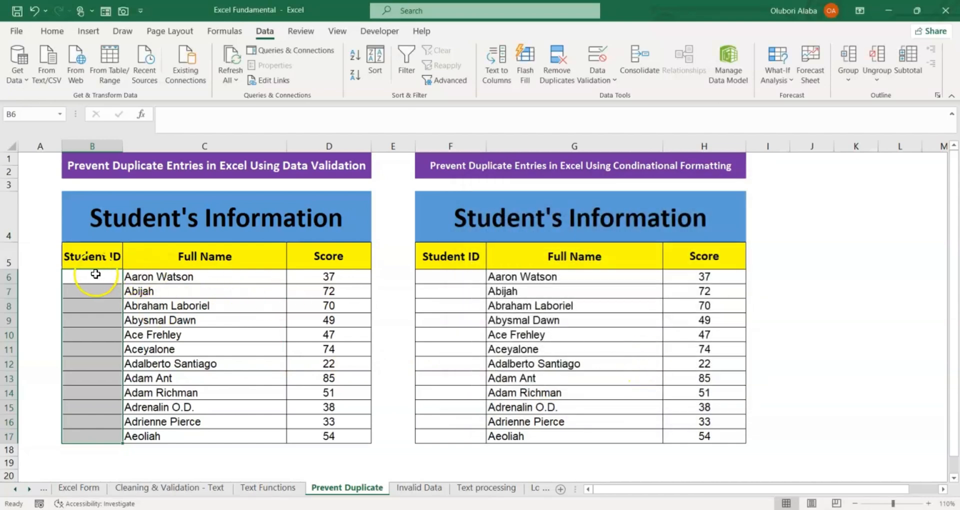
Step: Enter two different three-digit student IDs in cells B6 and B7
left_click(95, 274)
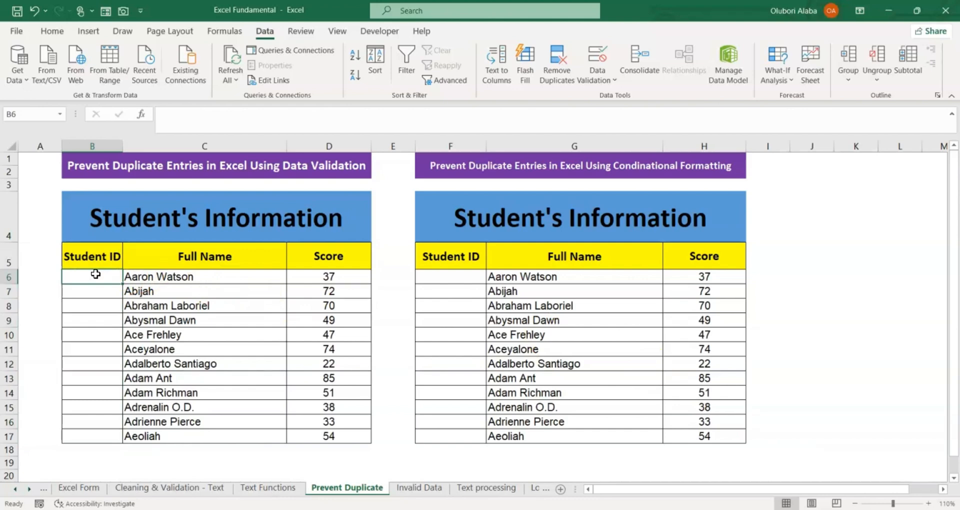
type("101")
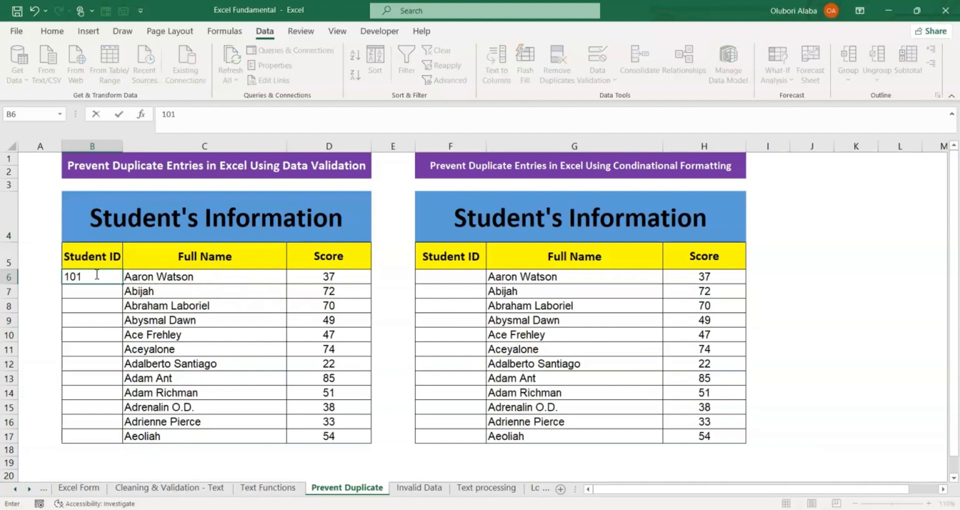
key("Return")
type("102")
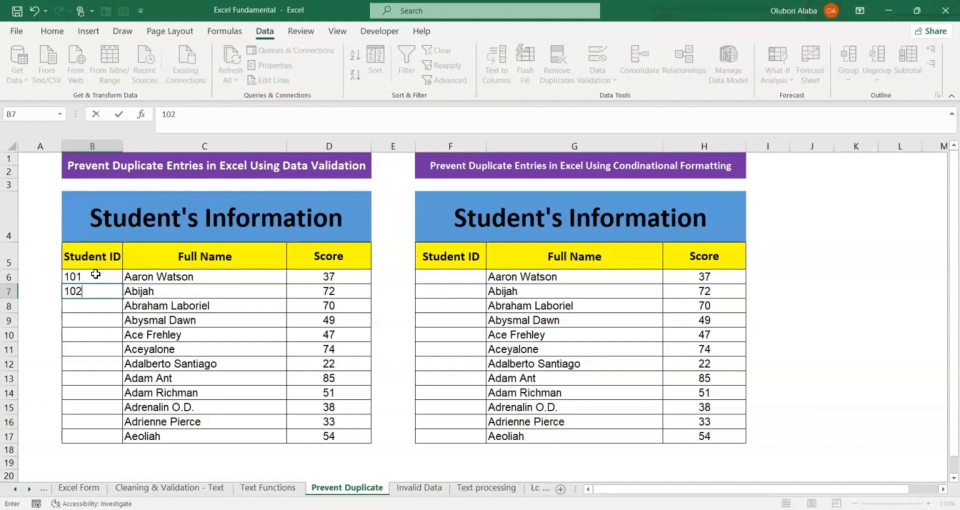
key("Return")
Step: Try twice to enter the student ID from B6 again in cell B8, dismissing the alert each time
type("10")
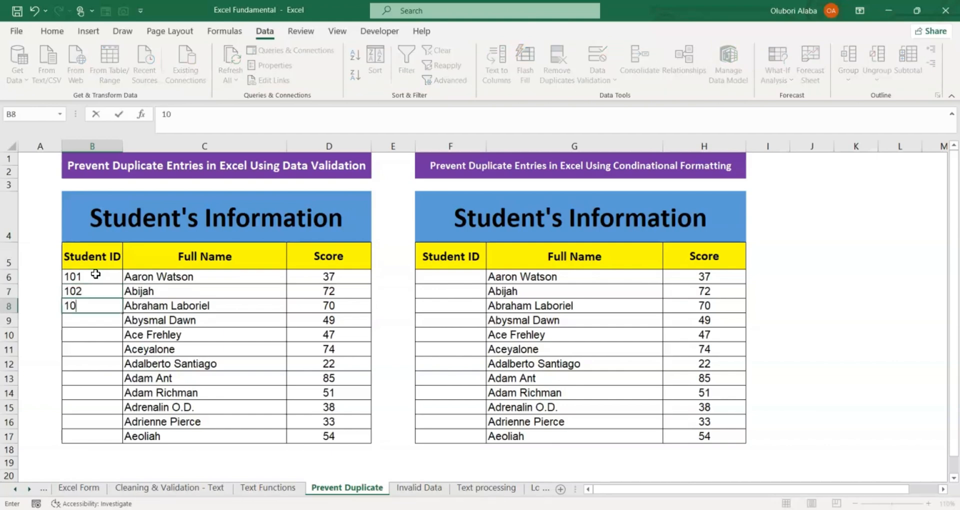
type("1")
key("Return")
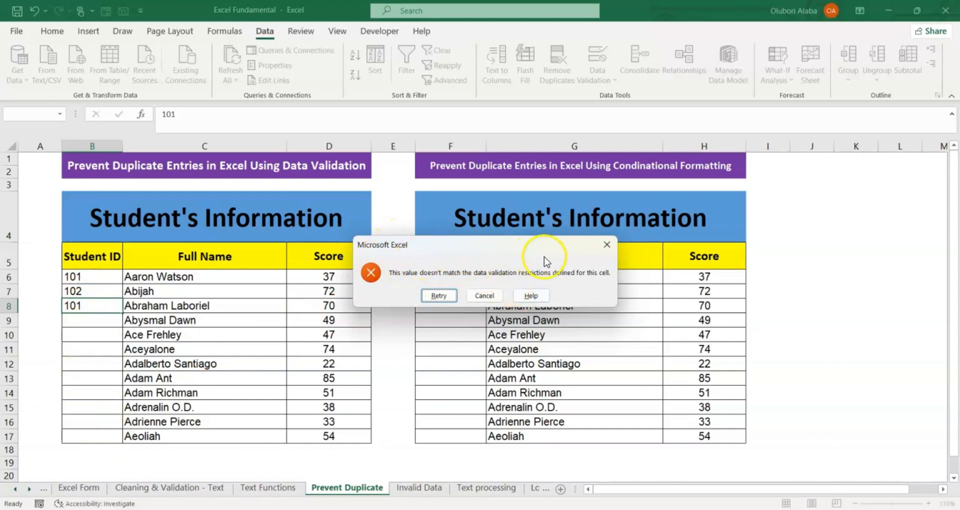
left_click(606, 245)
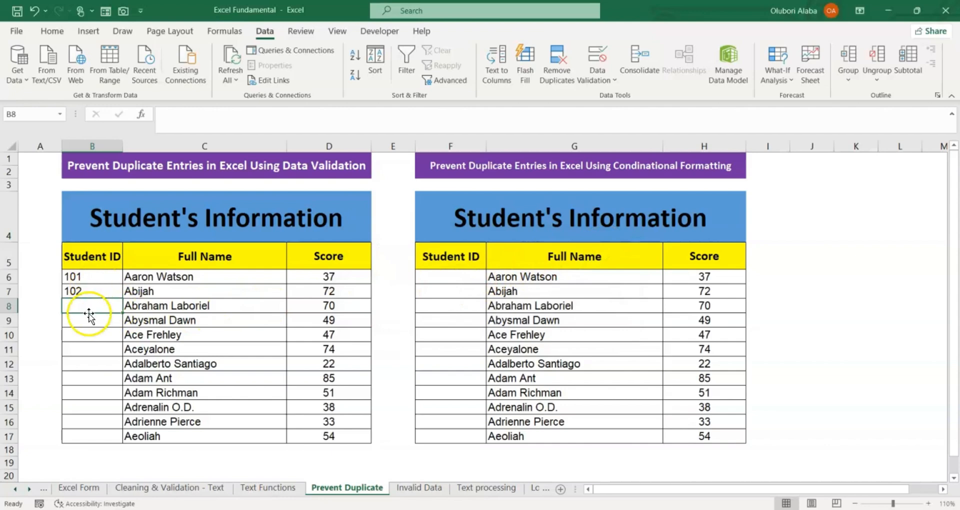
type("101")
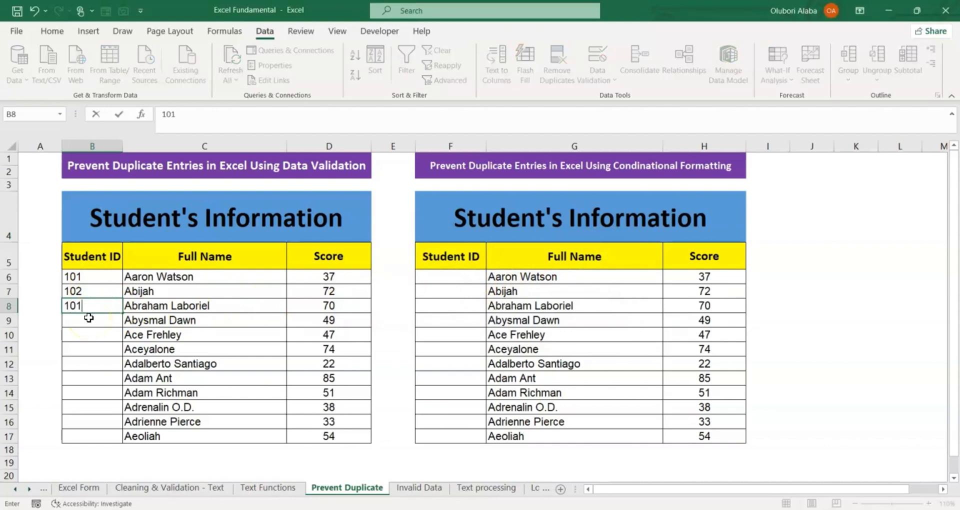
key("Return")
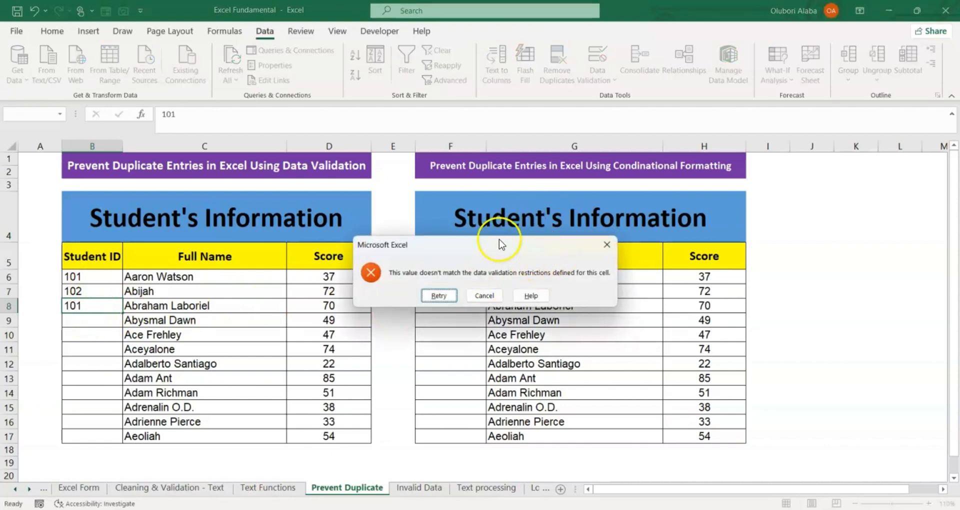
left_click(607, 245)
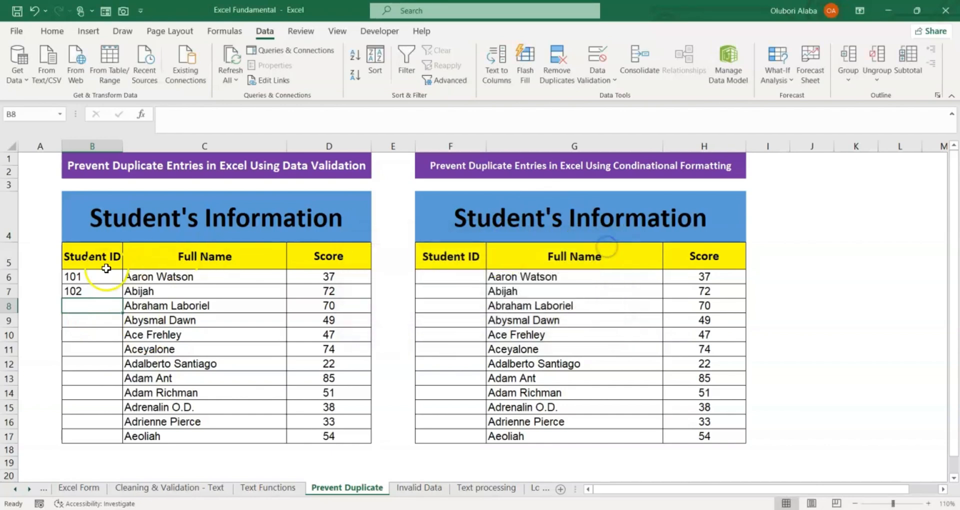
Step: Give the validation rule on B6:B17 the error alert title "Duplicate Entry"
left_click_drag(80, 280, 102, 436)
left_click(600, 87)
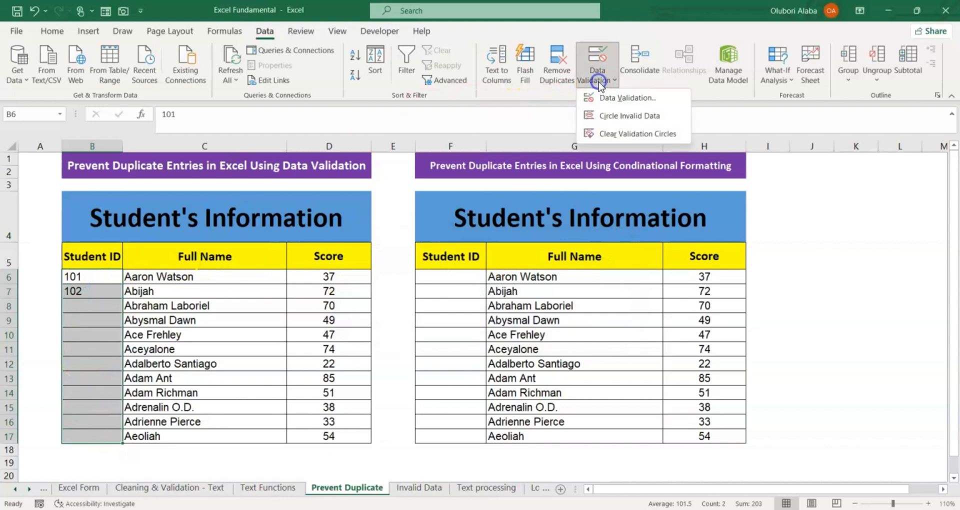
left_click(609, 97)
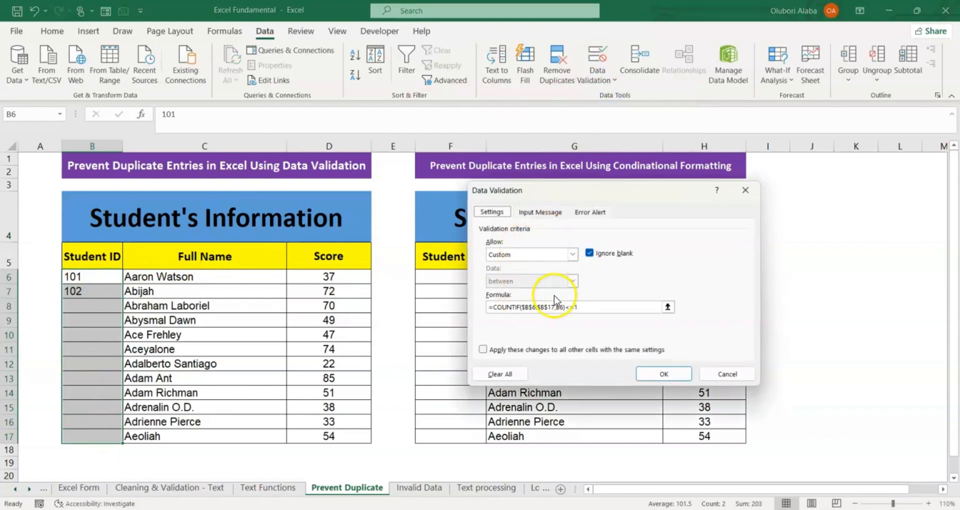
left_click(588, 213)
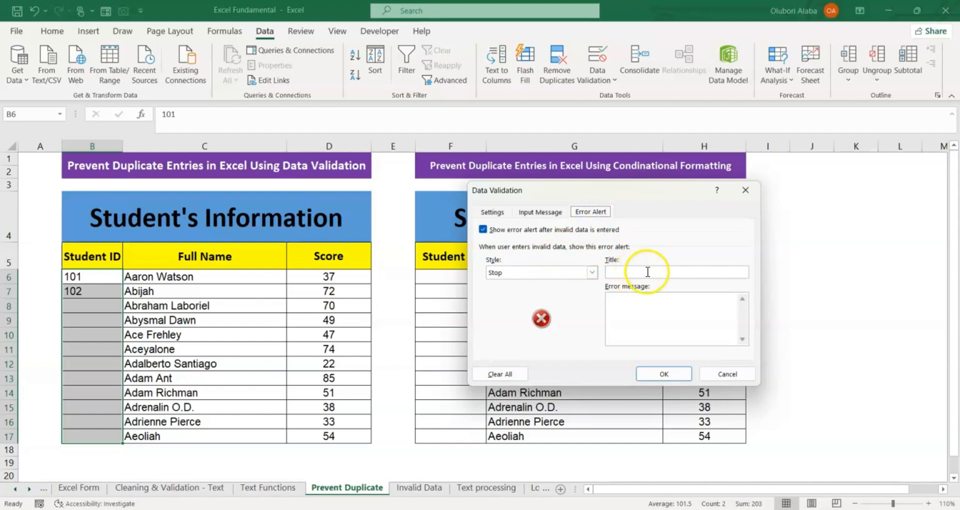
left_click(647, 273)
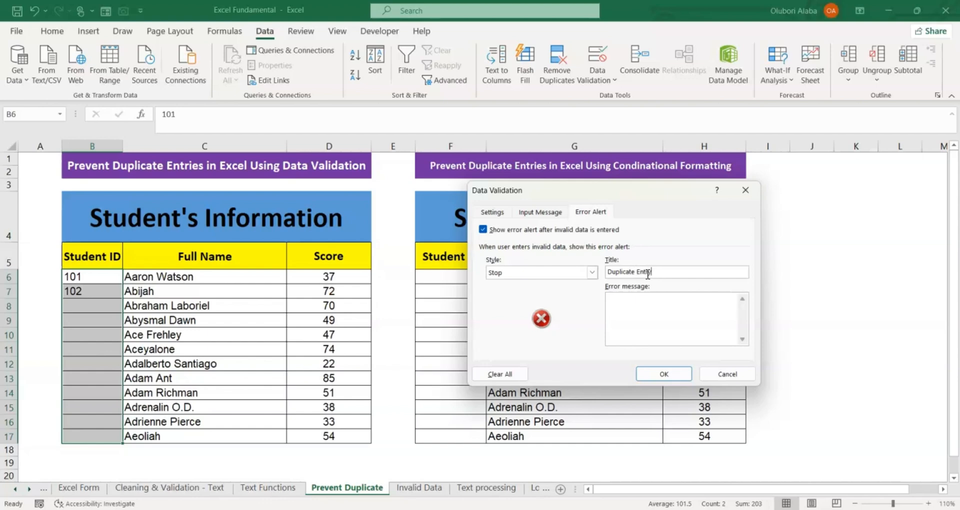
Step: Set the alert's error message to "Duplicate Entries not allowed" and apply the validation changes
left_click(657, 307)
type("Duplicate Entries not allowed")
left_click(661, 373)
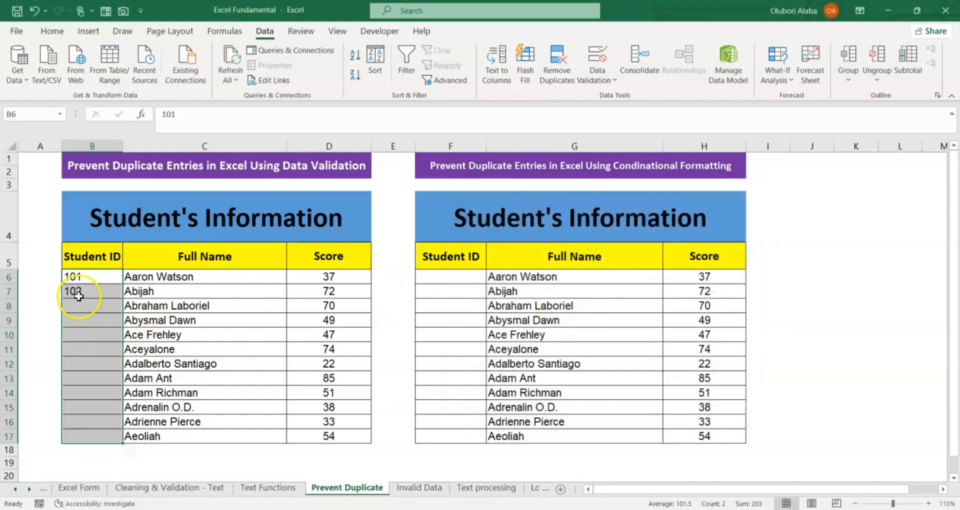
Step: Re-enter the same student IDs in cells B6 and B7
left_click(77, 277)
type("101")
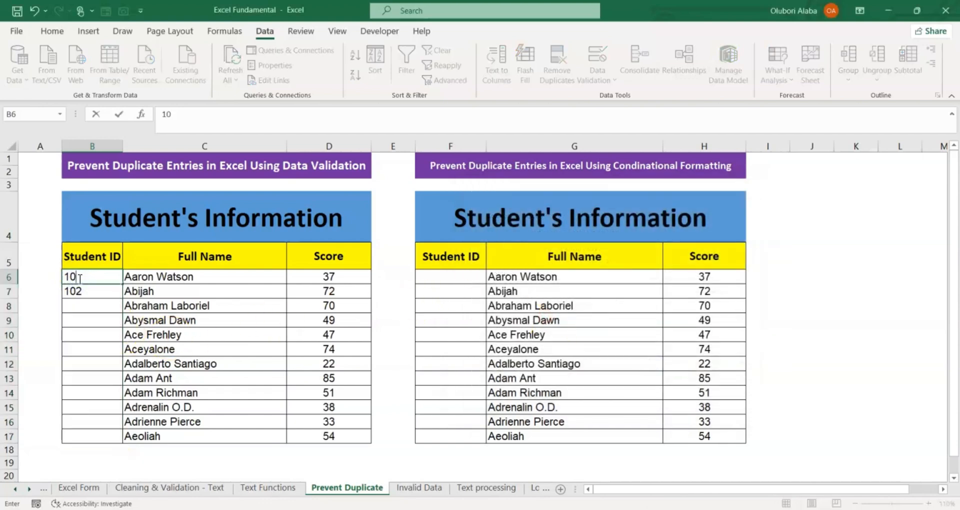
key("Return")
type("102")
key("Return")
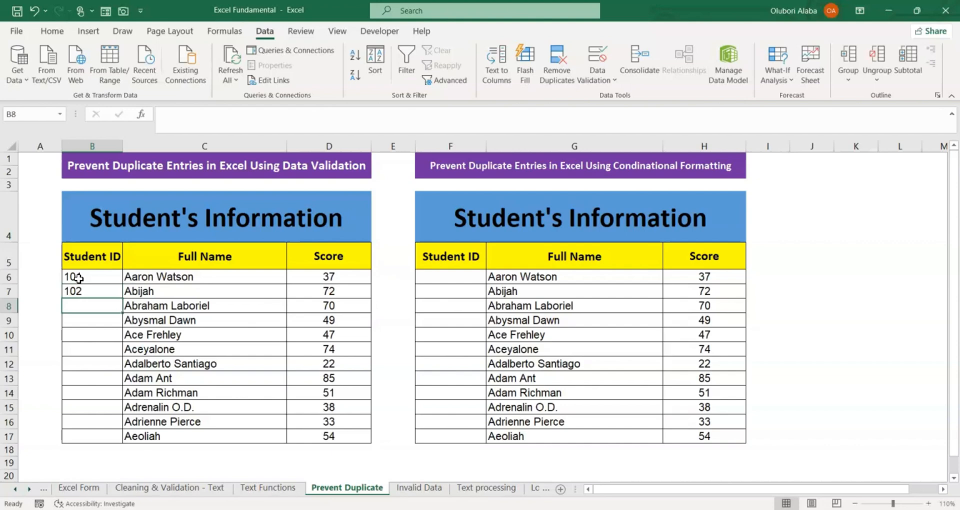
Step: Try to enter the student ID from B6 again in cell B8 and dismiss the custom error alert
type("101")
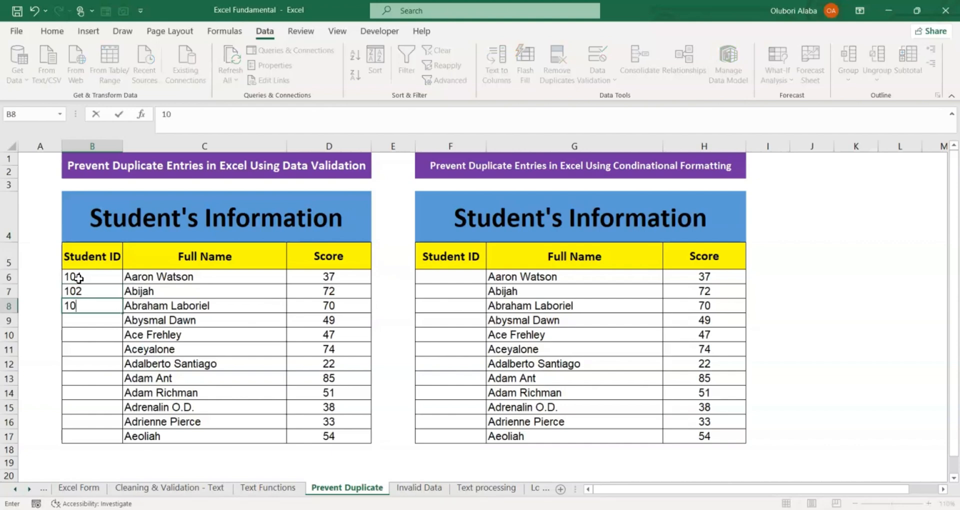
key("Return")
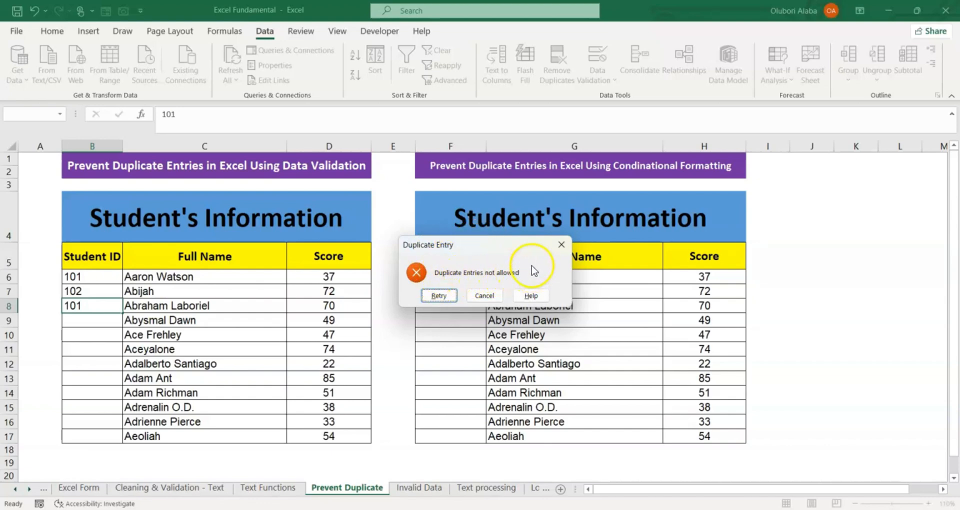
left_click(568, 250)
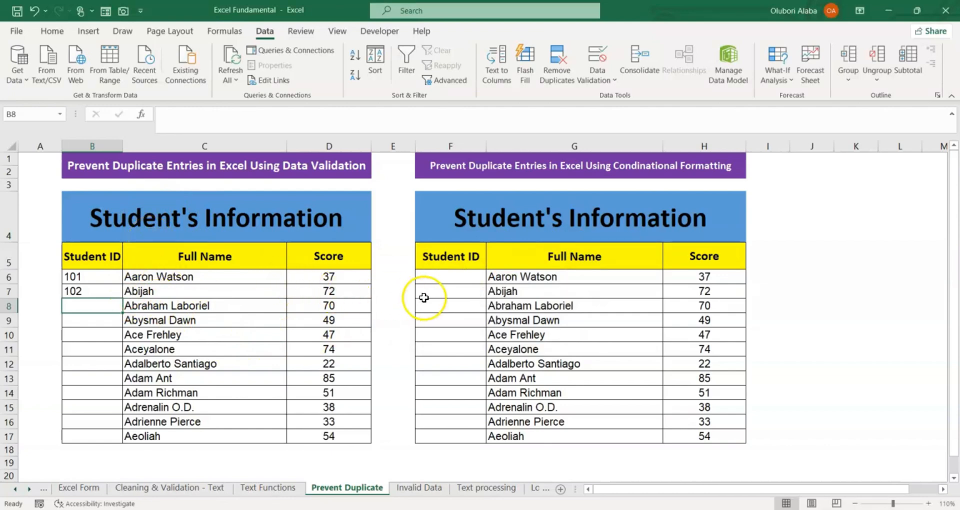
Step: Apply a Duplicate Values conditional formatting rule to F6:F17 using Light Red Fill with Dark Red Text
left_click(550, 165)
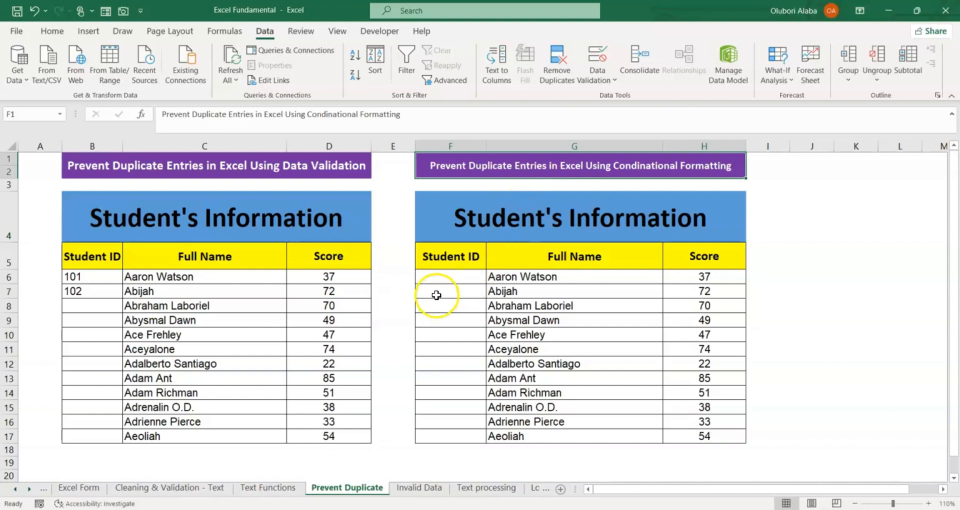
left_click_drag(441, 279, 462, 436)
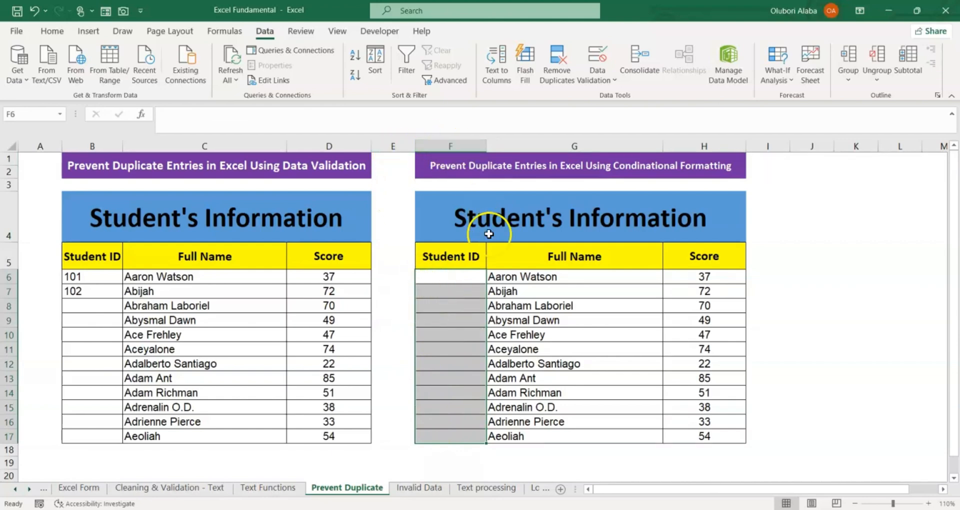
left_click(58, 34)
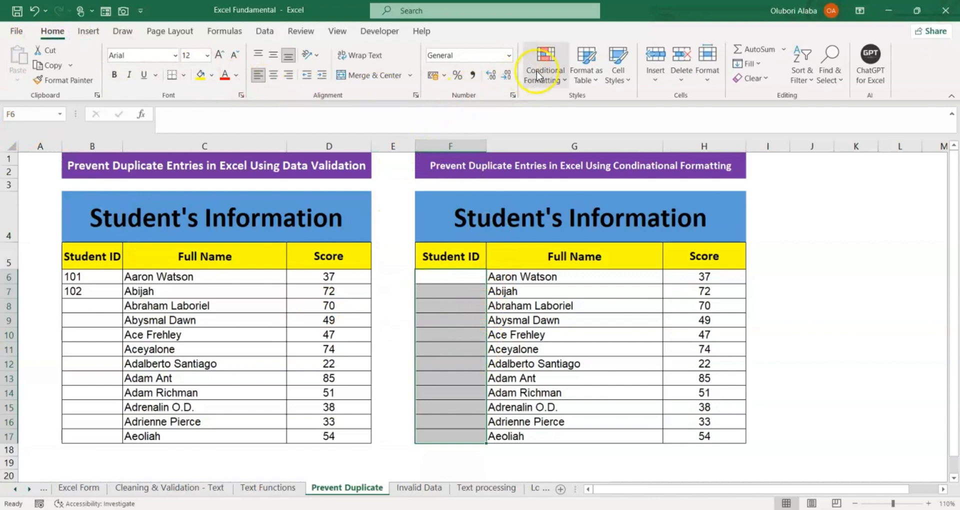
left_click(551, 76)
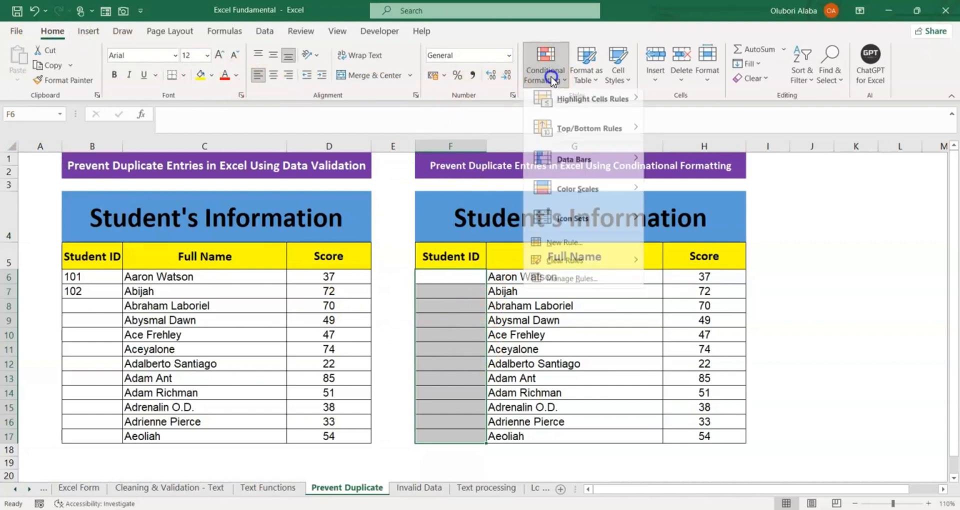
mouse_move(636, 95)
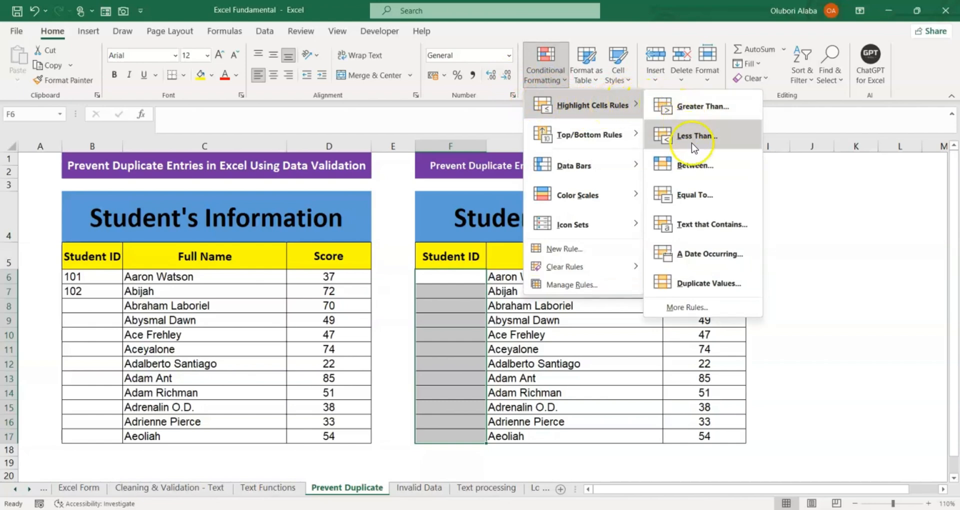
left_click(709, 283)
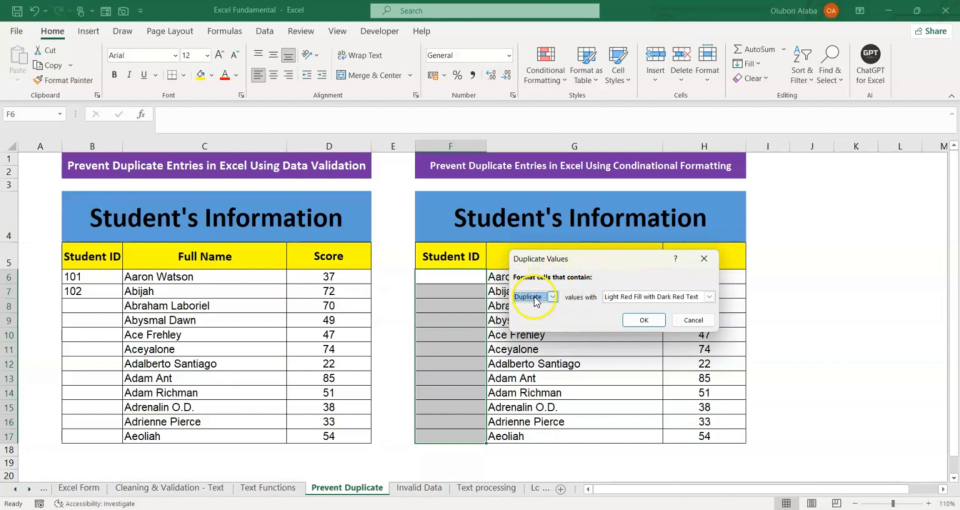
left_click(664, 299)
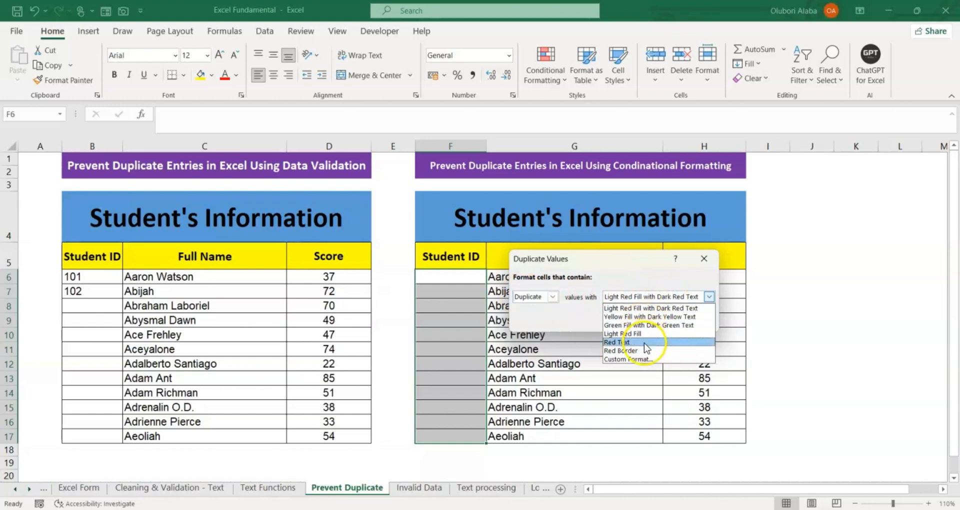
left_click(649, 308)
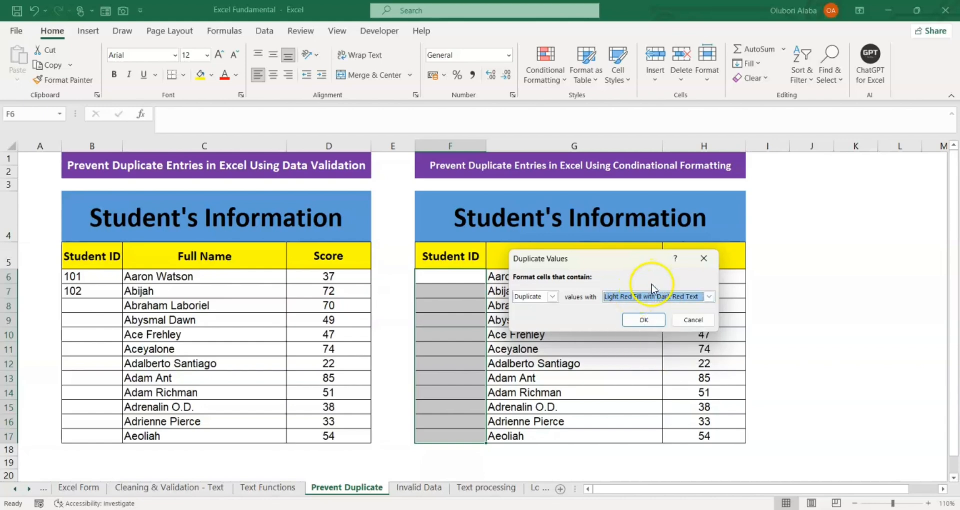
left_click(645, 321)
Step: Enter the student IDs from B6 and B7 in cells F6 and F7, and repeat F6's ID in F8
left_click(448, 279)
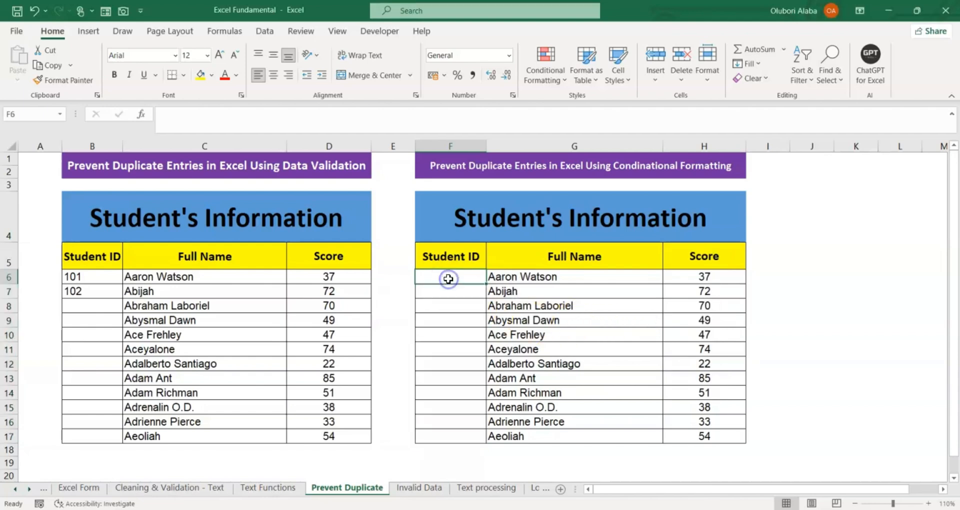
type("101")
key("Return")
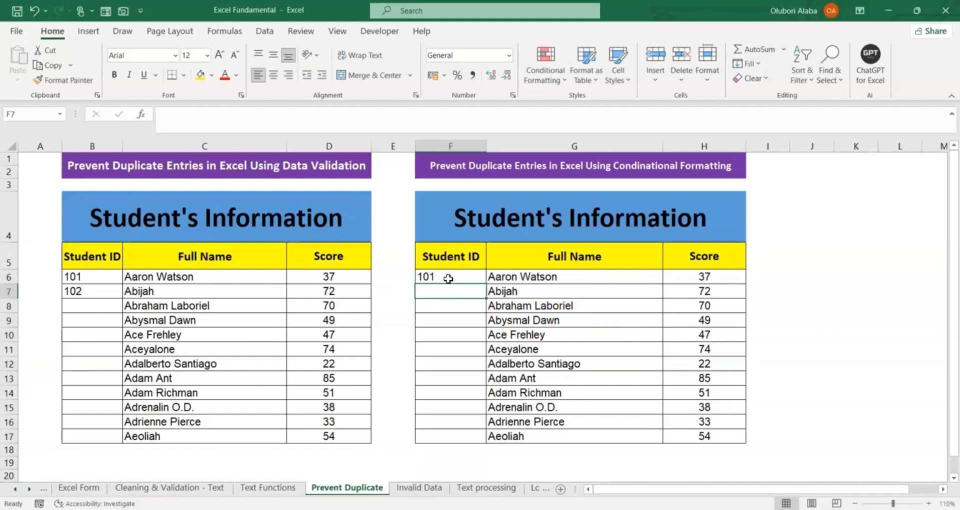
type("102")
key("Return")
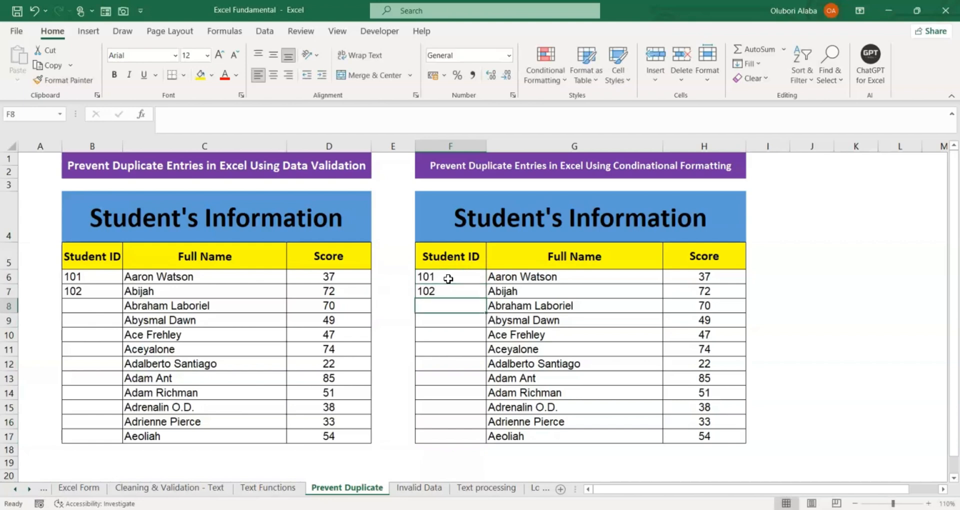
type("101")
key("Return")
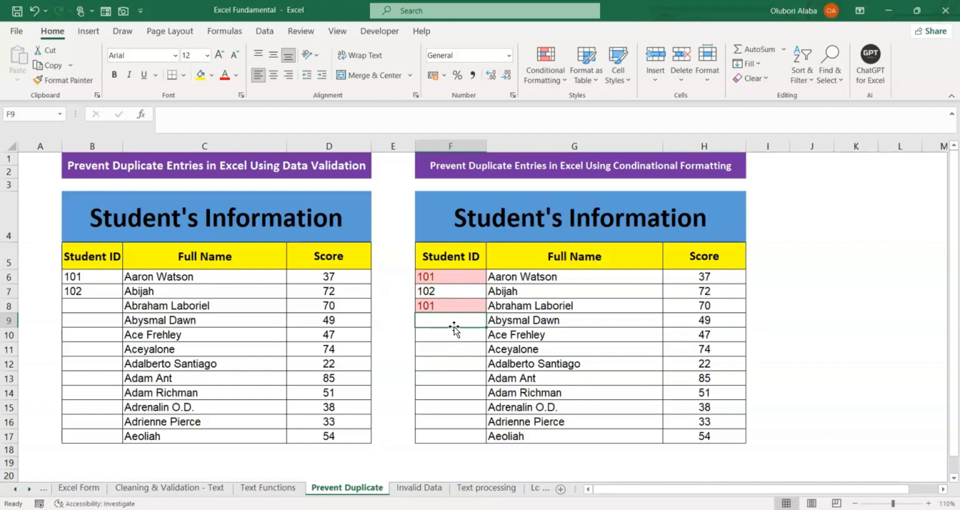
Step: Enter the next two consecutive new student IDs in cells F9 and F10, and repeat F7's ID in F11
type("103")
key("Return")
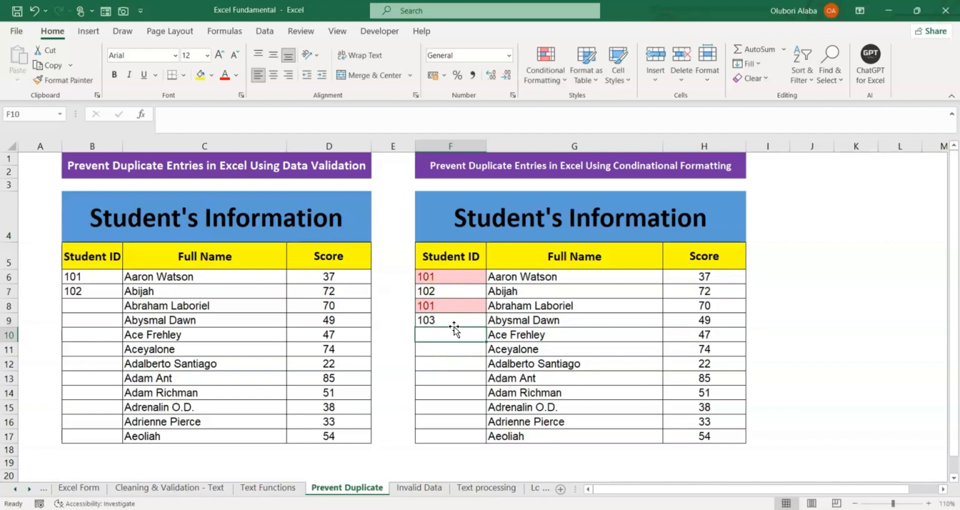
type("104")
key("Return")
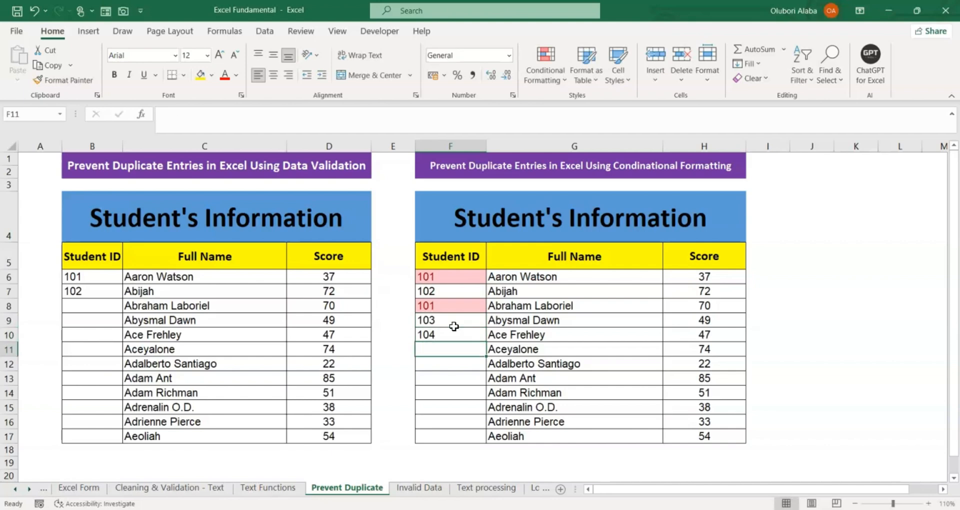
type("102")
key("Return")
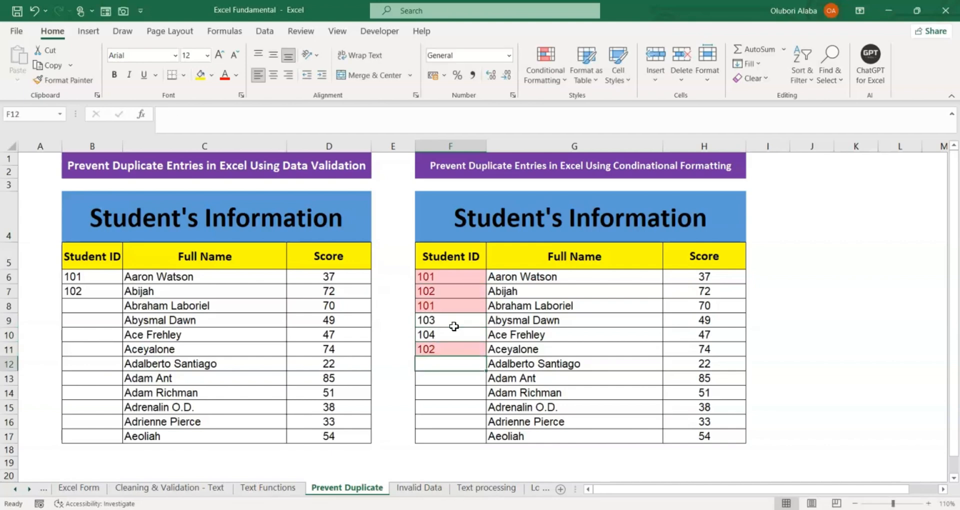